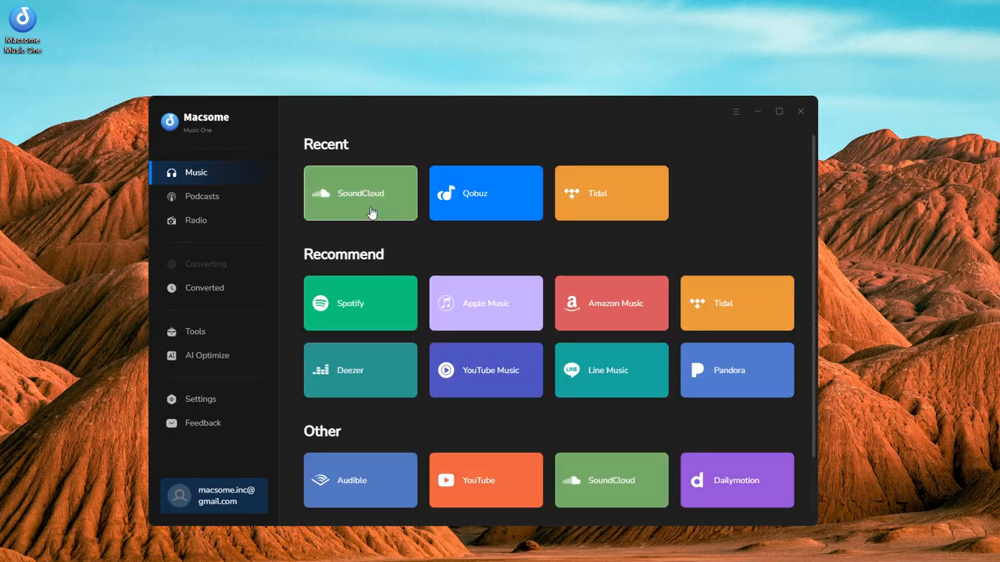
- Choose SoundCloud as the recording source and set the output format to FLAC
left_click(372, 212)
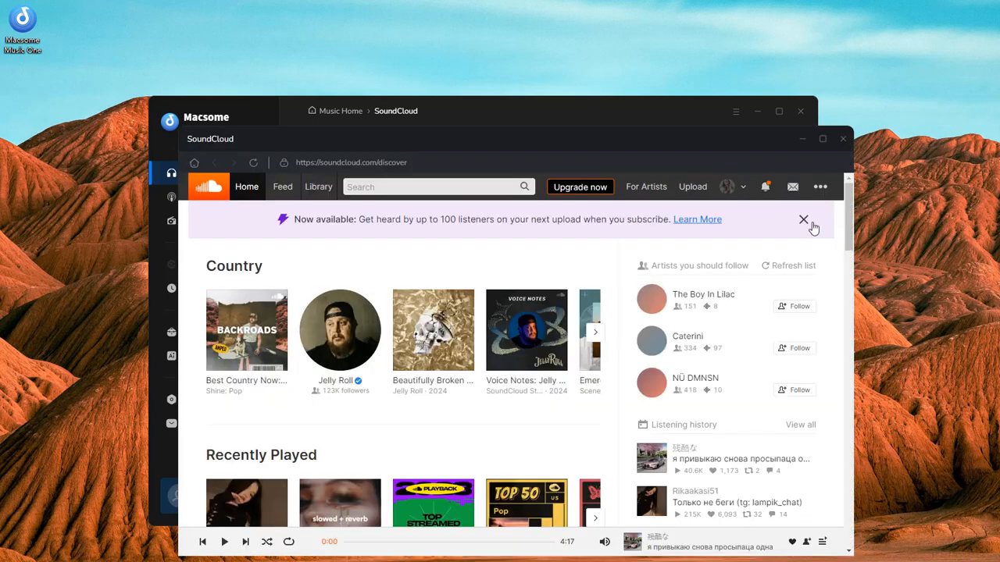
left_click(808, 221)
left_click(680, 104)
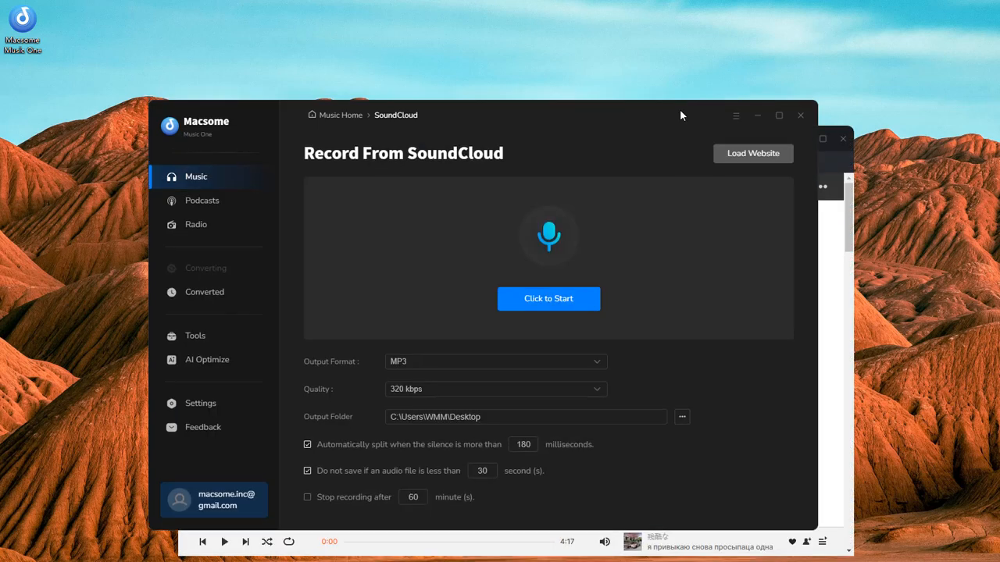
left_click(598, 362)
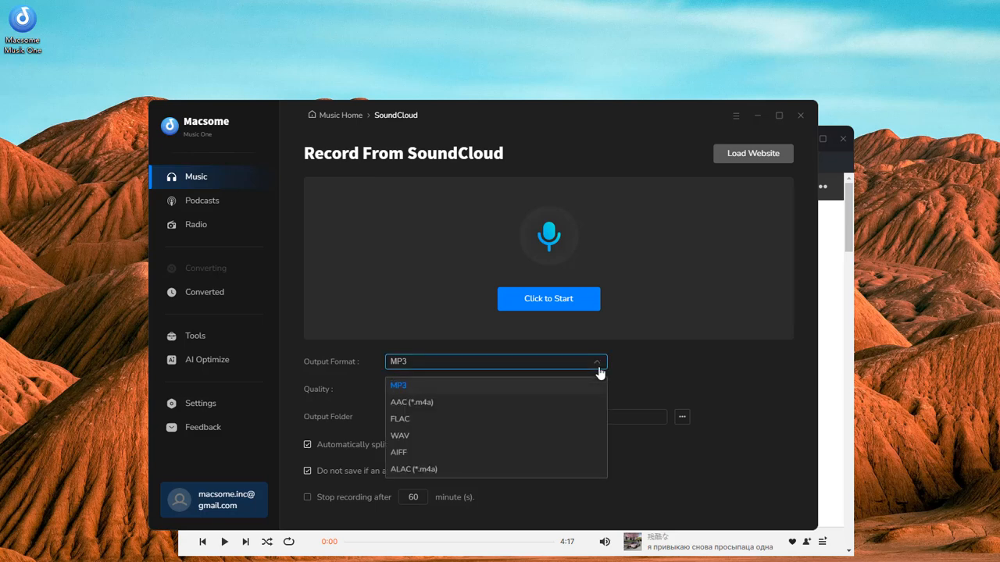
left_click(506, 422)
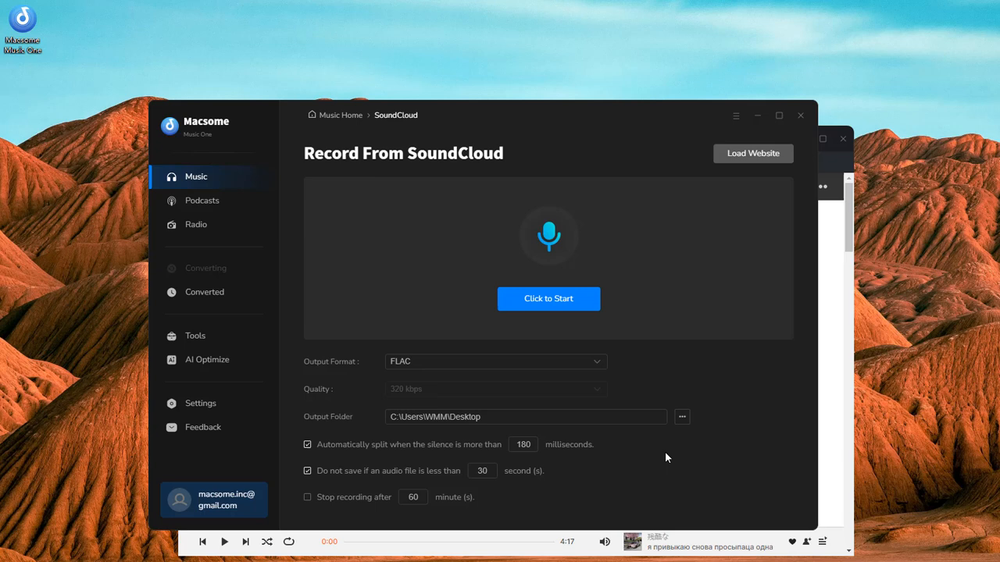
- Start recording and play SPOTLIGHTS from the Album Of The Week playlist on SoundCloud
left_click(580, 305)
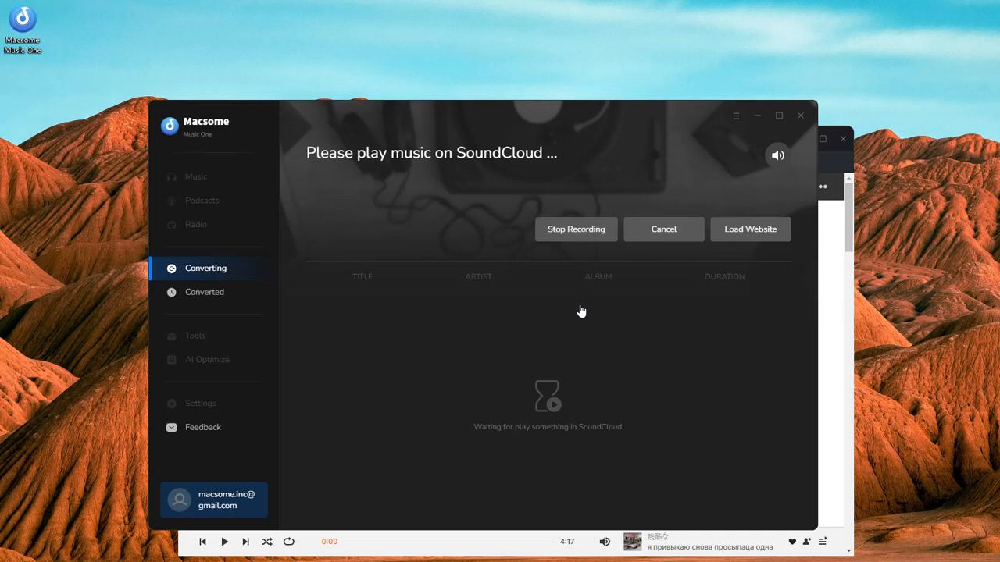
left_click(836, 211)
scroll(499, 352, "down", 1)
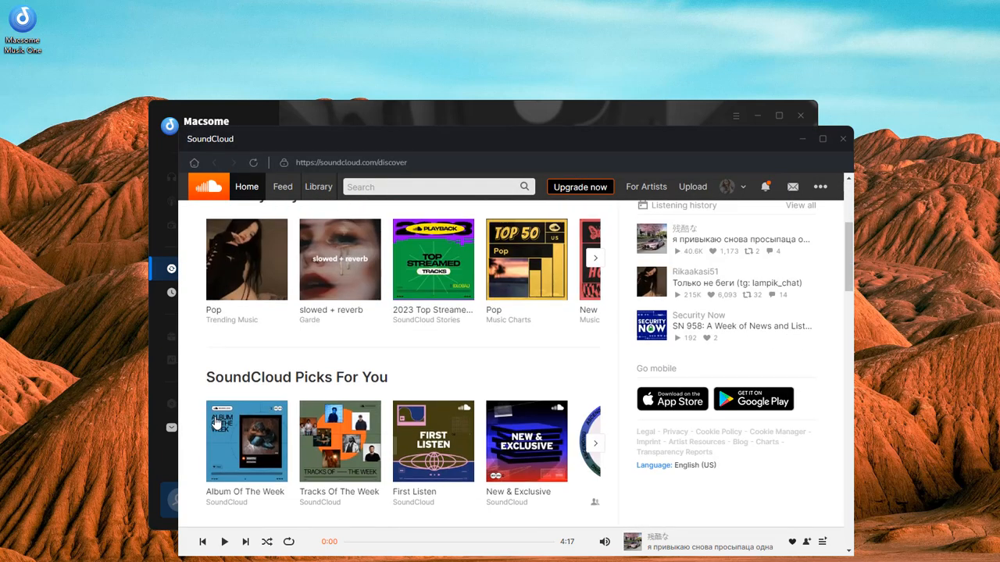
left_click(234, 469)
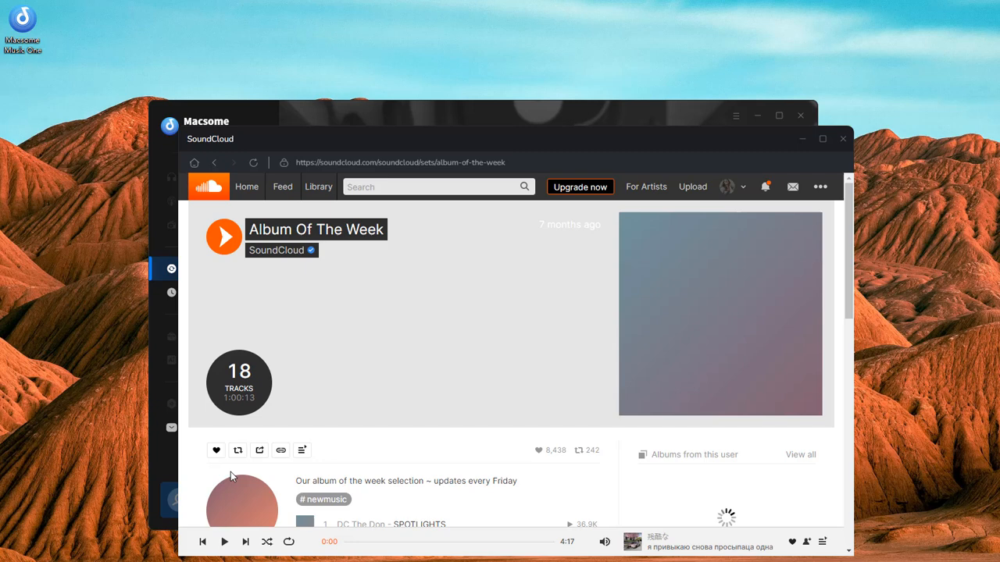
scroll(231, 472, "down", 2)
left_click(305, 345)
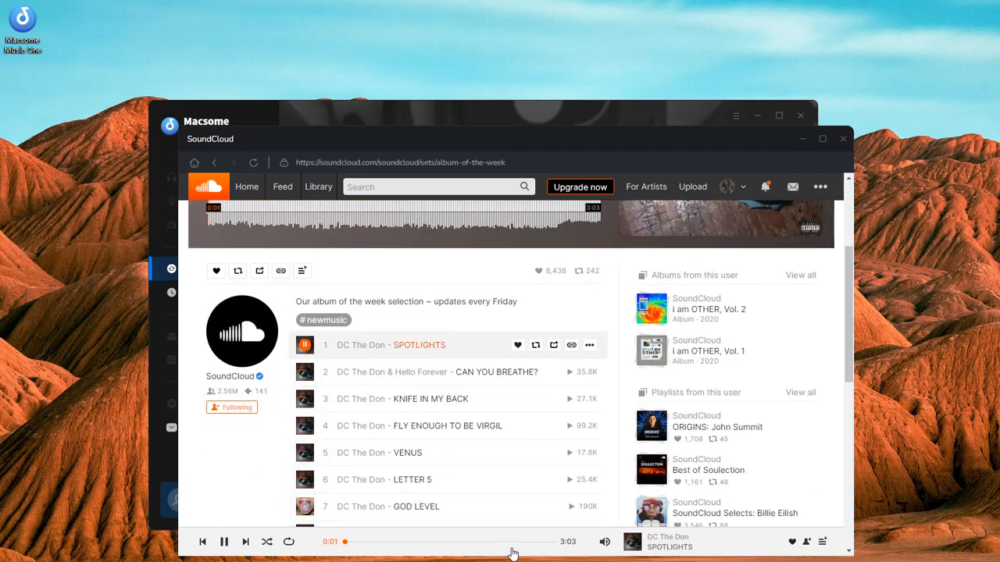
left_click(474, 110)
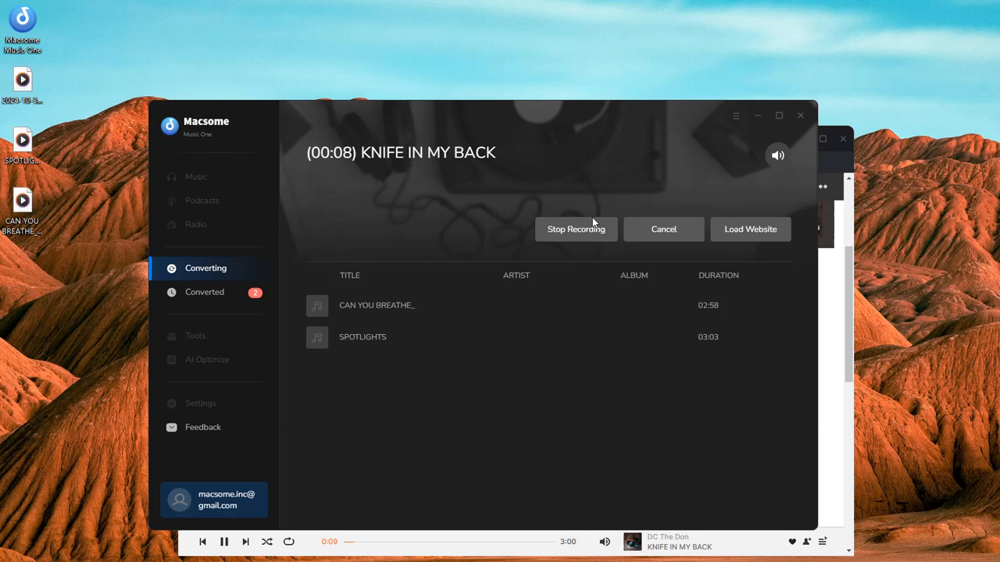
- Stop recording, view SPOTLIGHTS and CAN YOU BREATHE_ in the Converted list, and select the FLAC file on the desktop
left_click(576, 229)
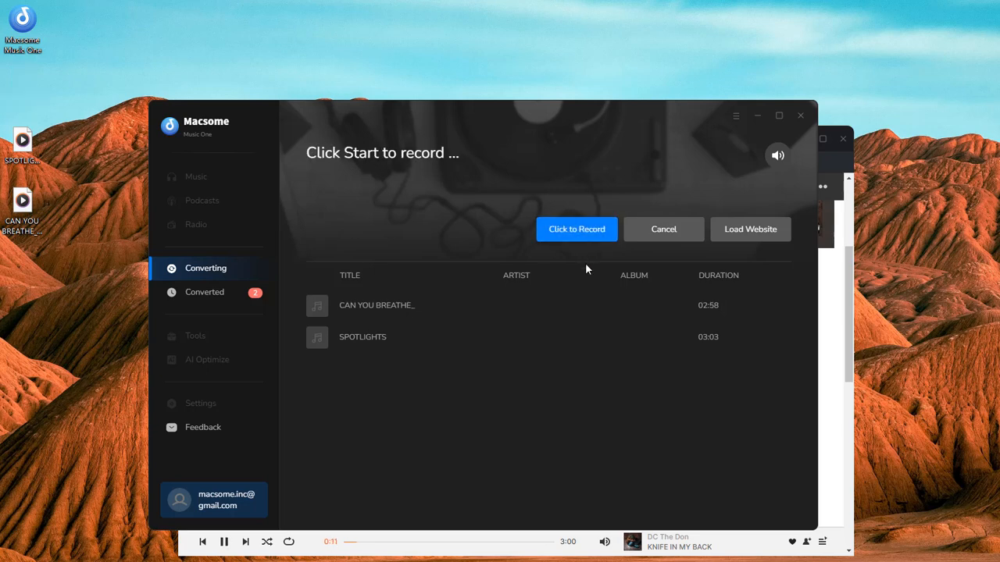
left_click(664, 229)
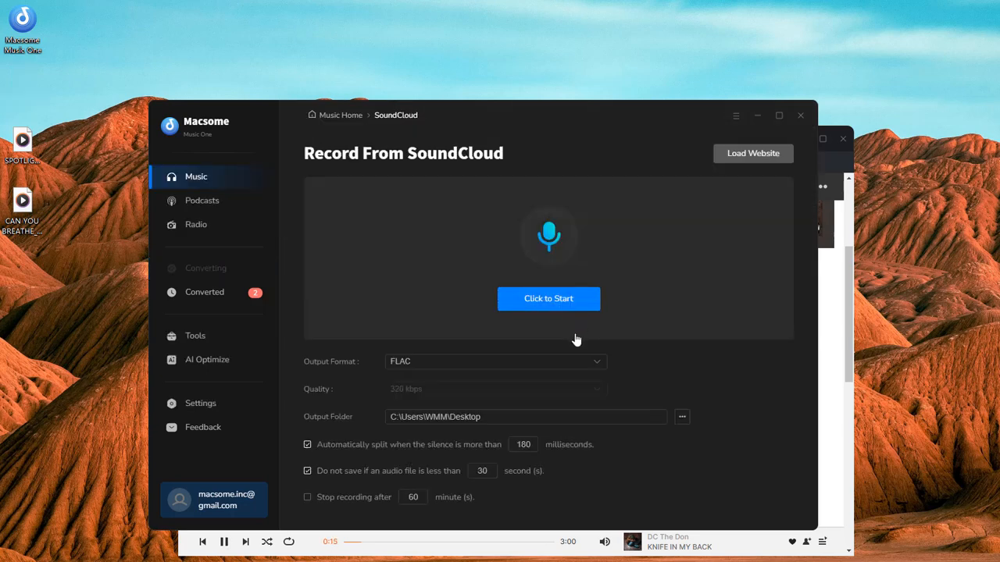
left_click(204, 292)
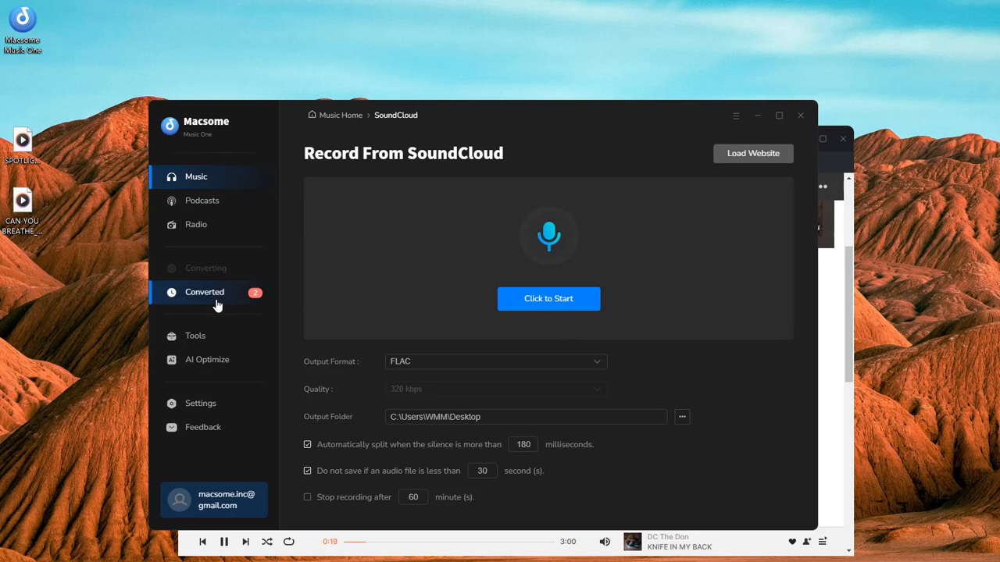
left_click(215, 303)
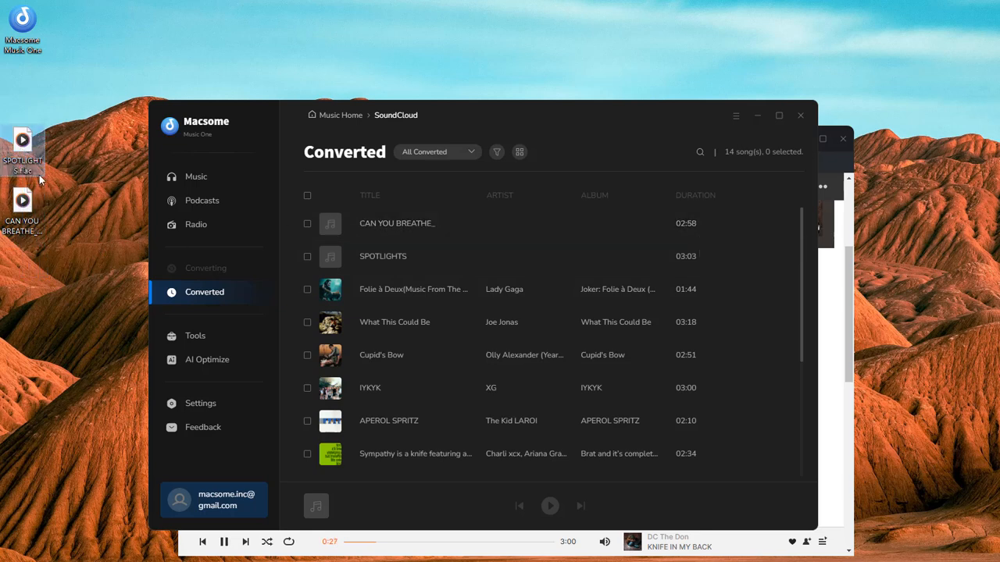
left_click(22, 211)
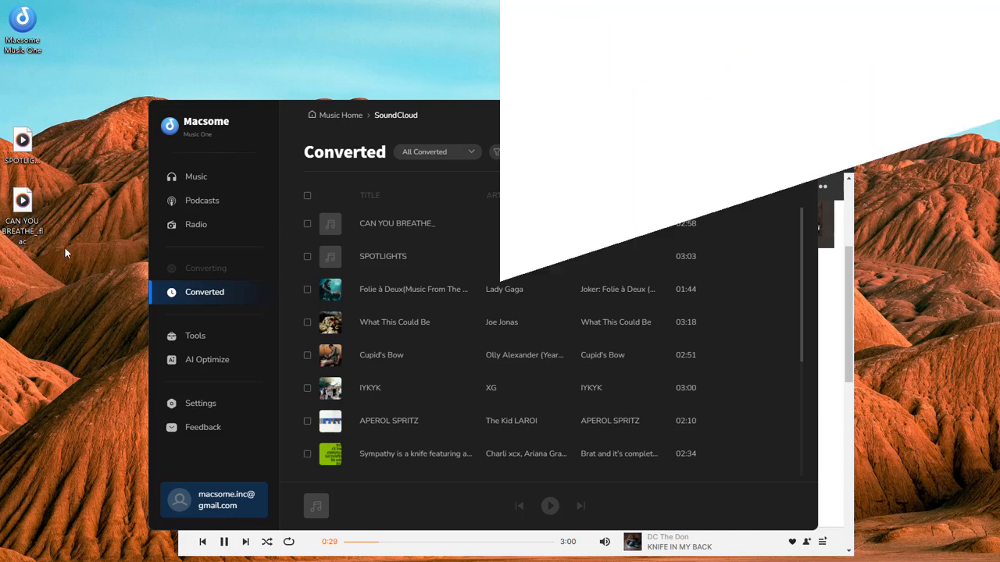